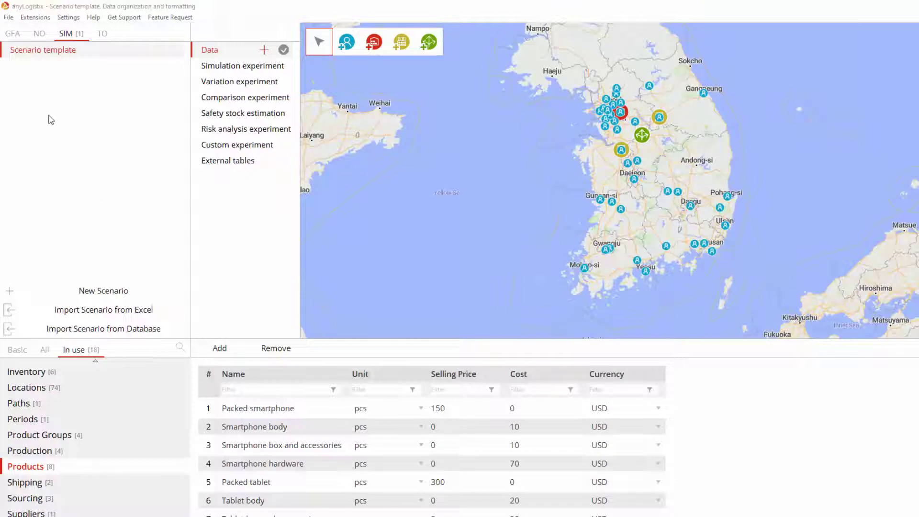
- Export Scenario template to an Excel file, with 'Open exported file' switched on
right_click(46, 59)
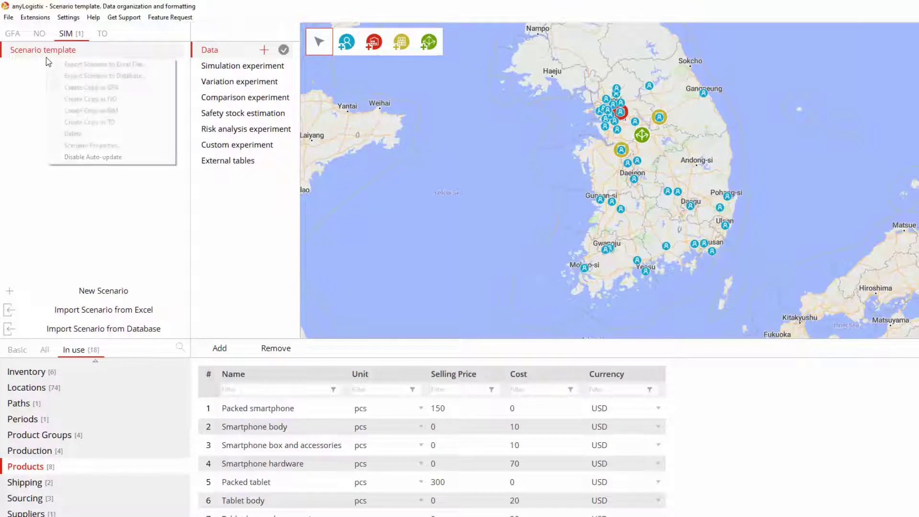
click(68, 68)
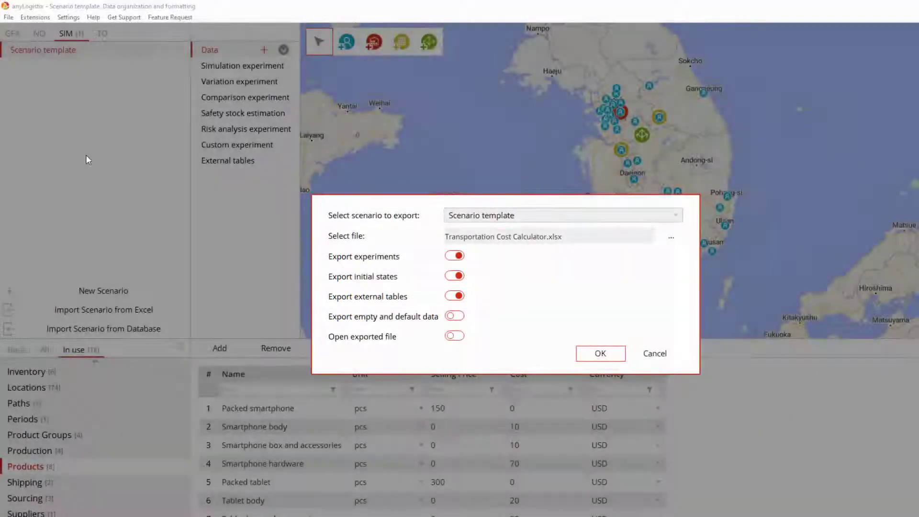
click(450, 337)
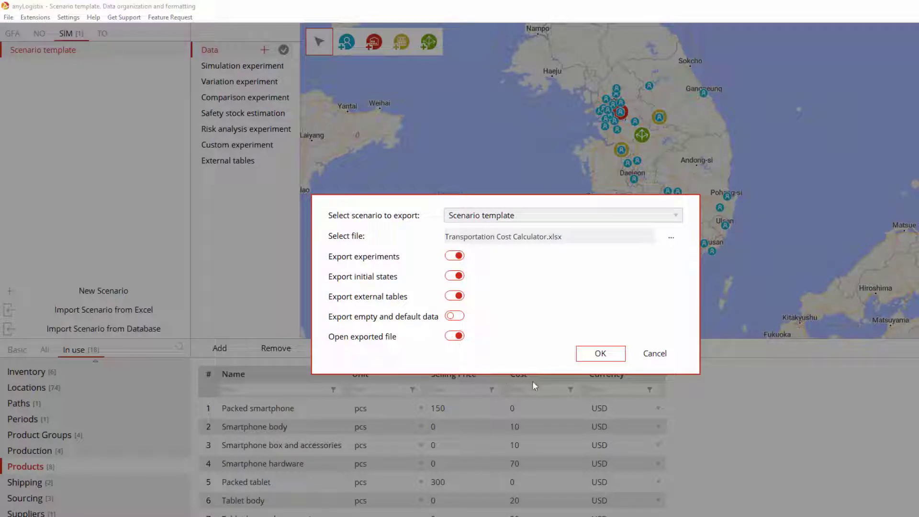
click(614, 359)
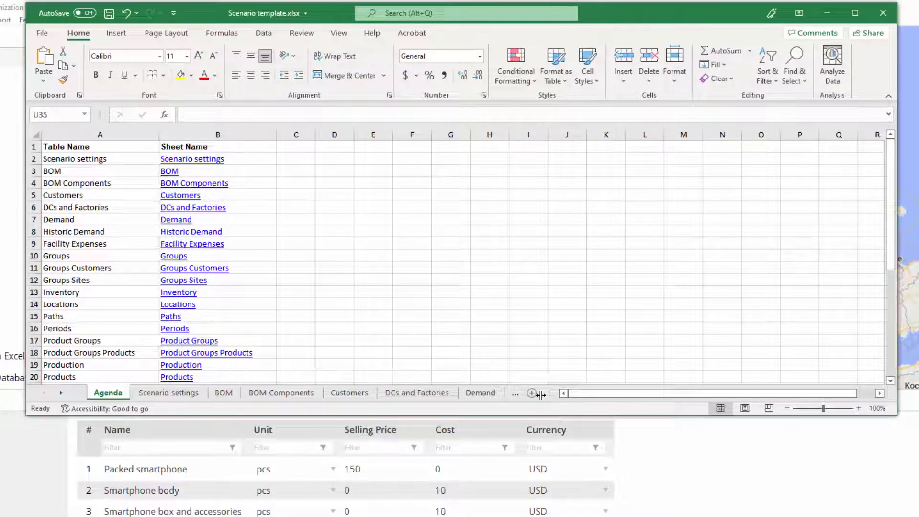
- Follow the Products hyperlink in Agenda cell B20 to the Products sheet
click(189, 380)
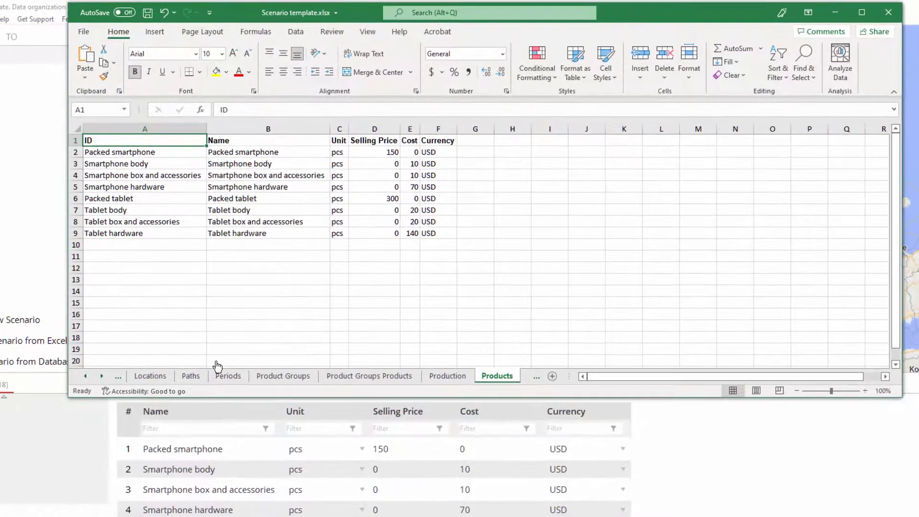
- Pick Inventory from the sheet list to show the six inventory policies
right_click(96, 374)
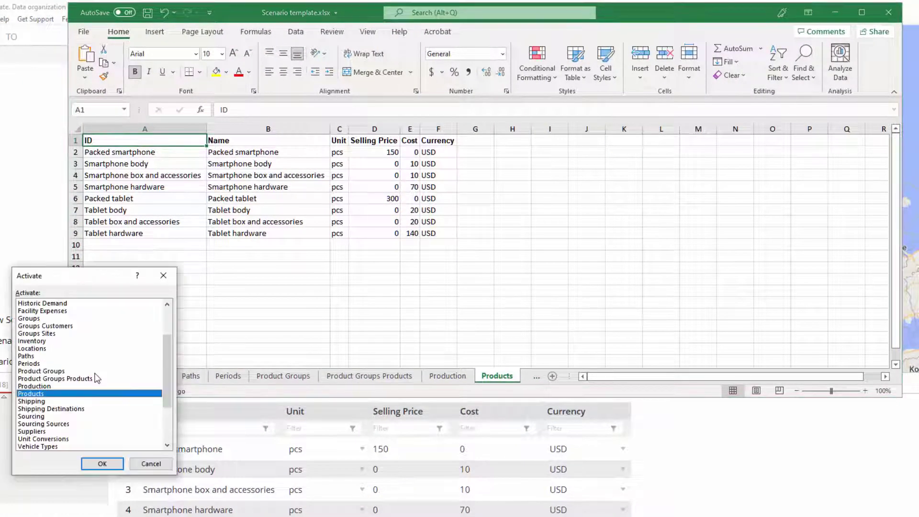
double_click(84, 340)
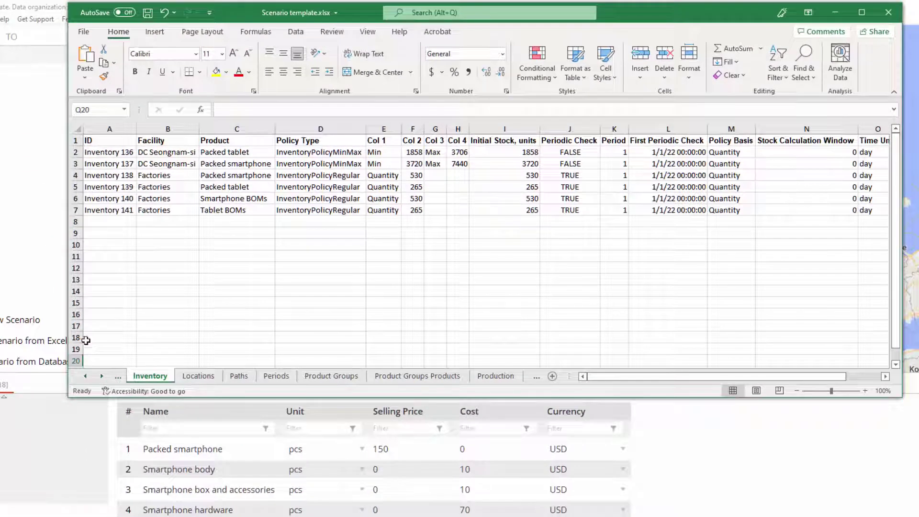
- Browse the Groups, Groups Customers and Groups Sites sheets, then move to BOM
right_click(105, 378)
double_click(106, 371)
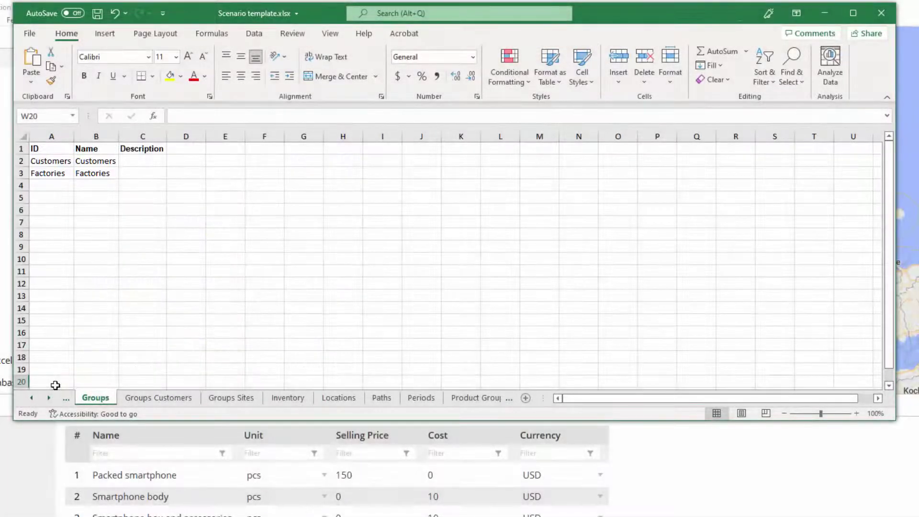
click(171, 397)
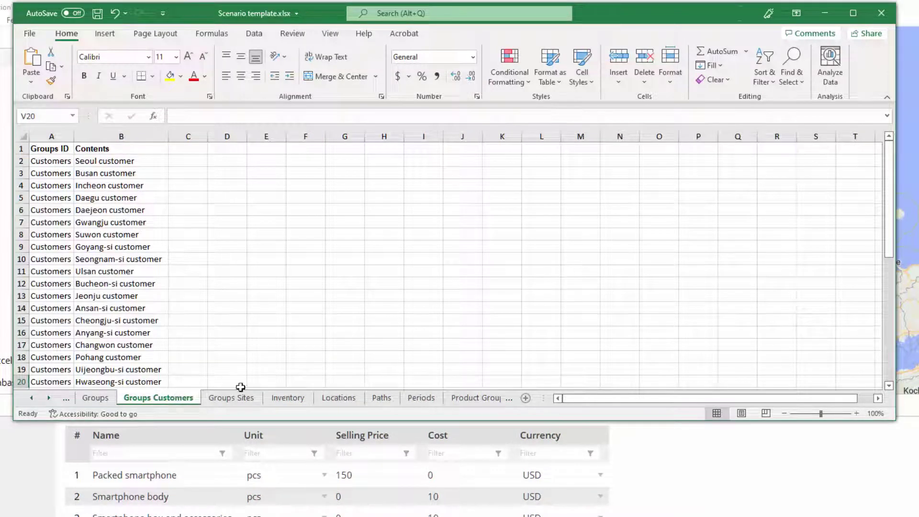
click(253, 400)
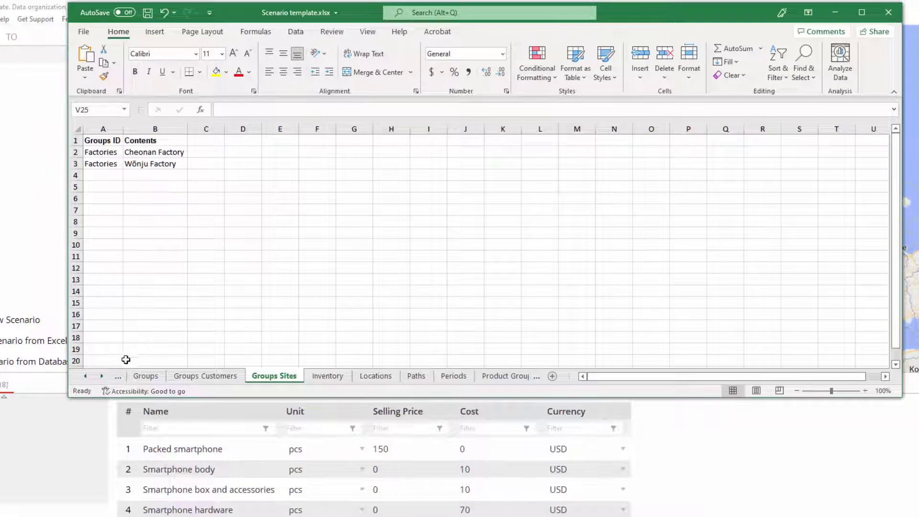
right_click(111, 376)
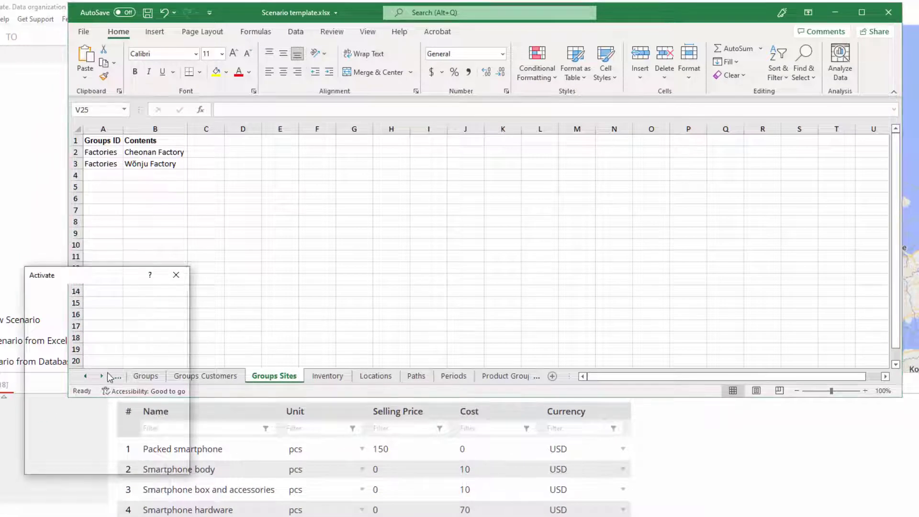
key(Escape)
key(ctrl+Page_Up)
key(ctrl+Page_Up)
key(ctrl+Page_Up)
key(ctrl+Page_Up)
key(ctrl+Page_Up)
key(ctrl+Page_Up)
key(ctrl+Page_Up)
key(ctrl+Page_Up)
key(ctrl+Page_Up)
key(ctrl+Page_Up)
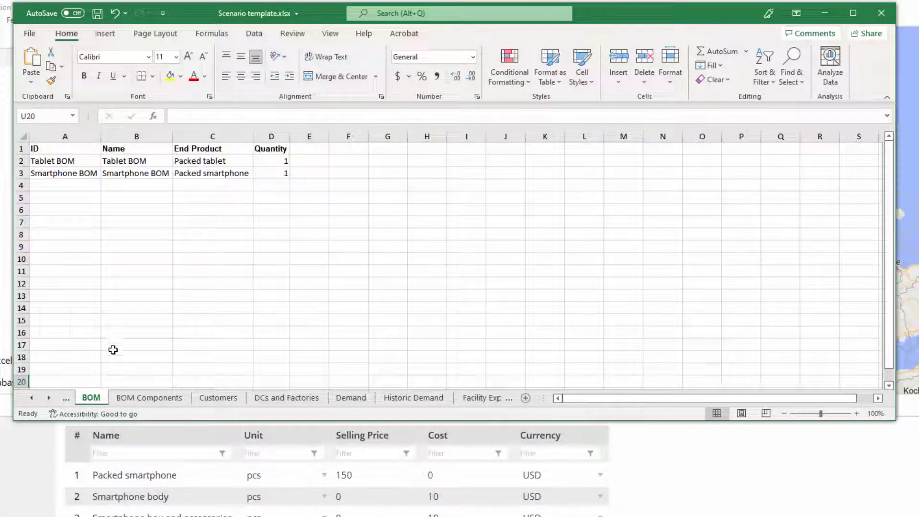
- Page through BOM Components and Demand, scrolling Demand's rows, then show Historic Demand
click(157, 397)
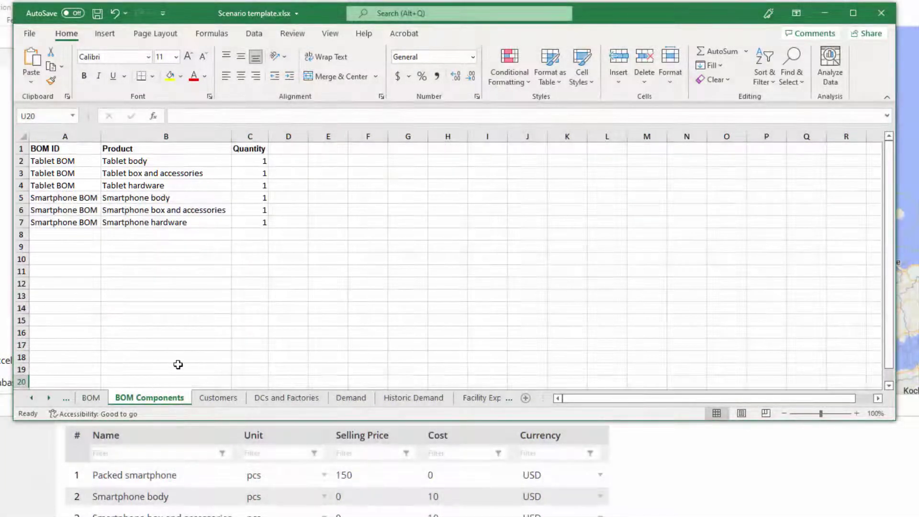
click(339, 398)
scroll(339, 398, down, 20)
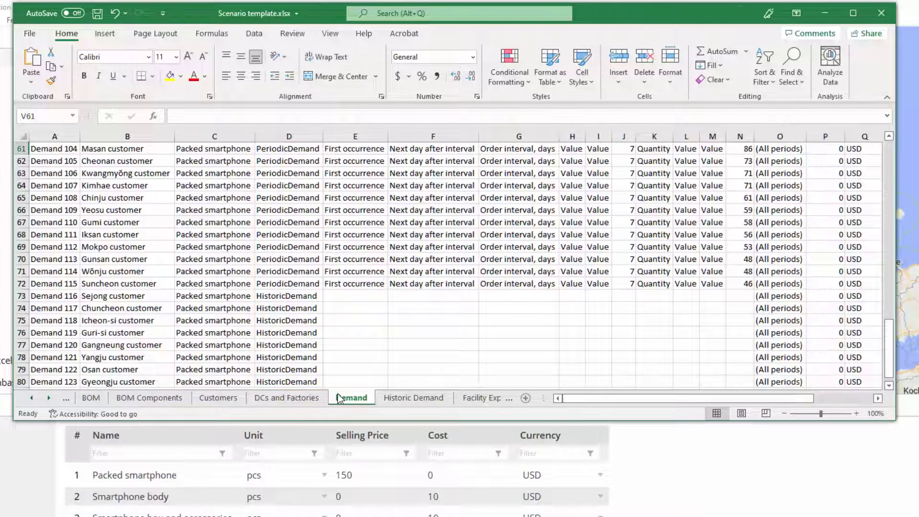
click(406, 399)
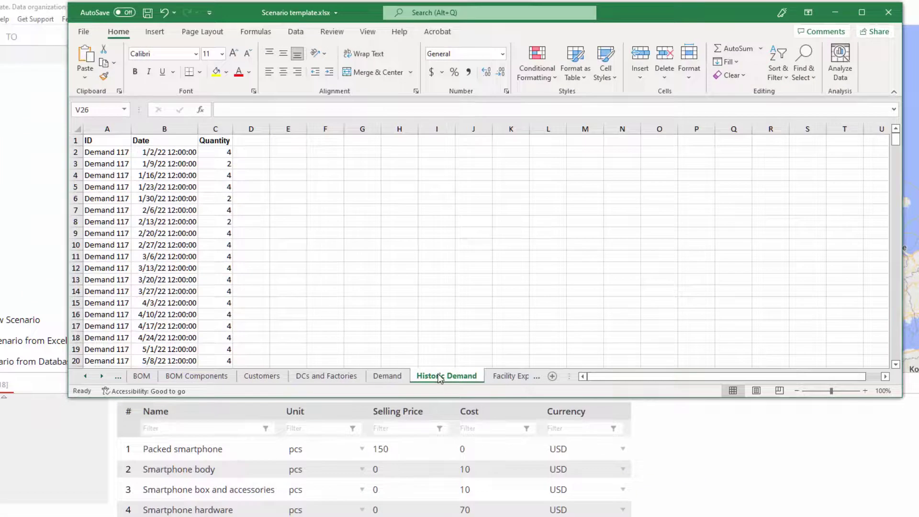
- Select Shipping Destinations from the sheet list to view Shipping 234 and 235
right_click(102, 379)
scroll(103, 378, down, 10)
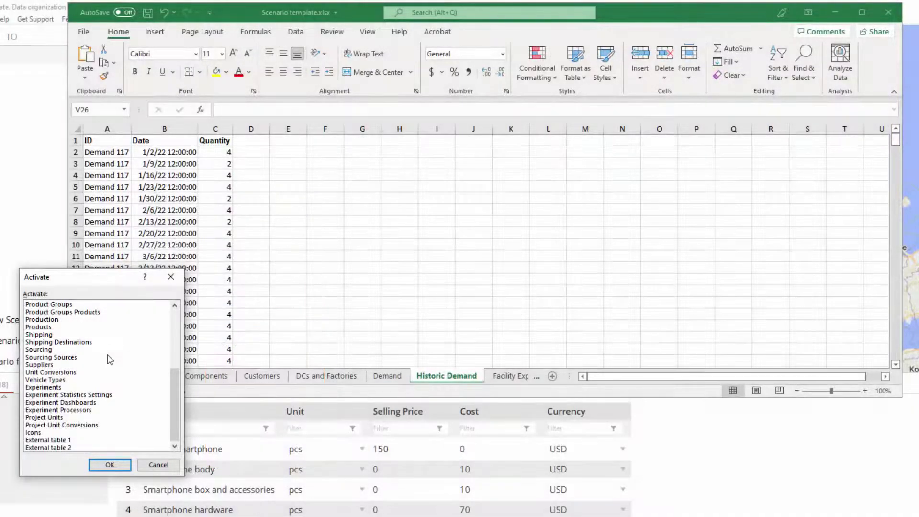
click(106, 342)
double_click(106, 343)
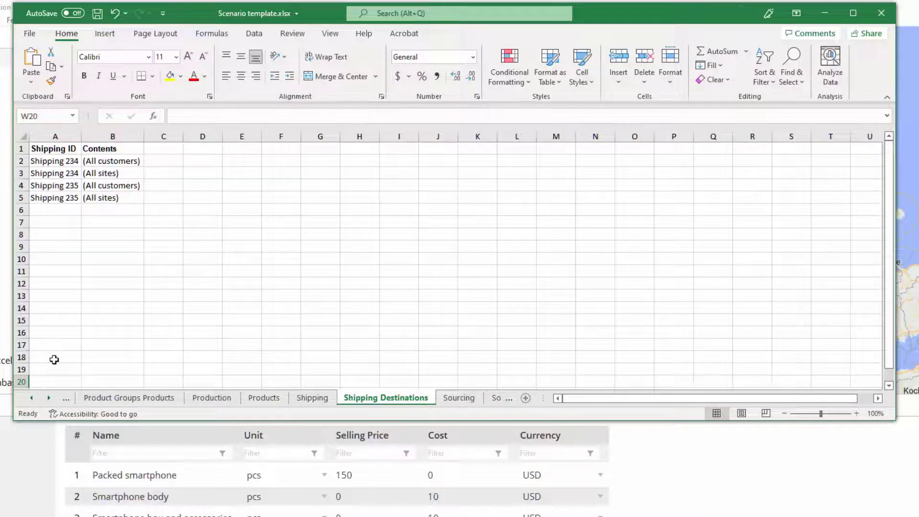
- Enter the note 'Update figures' in cell H5 of the Products sheet
click(247, 399)
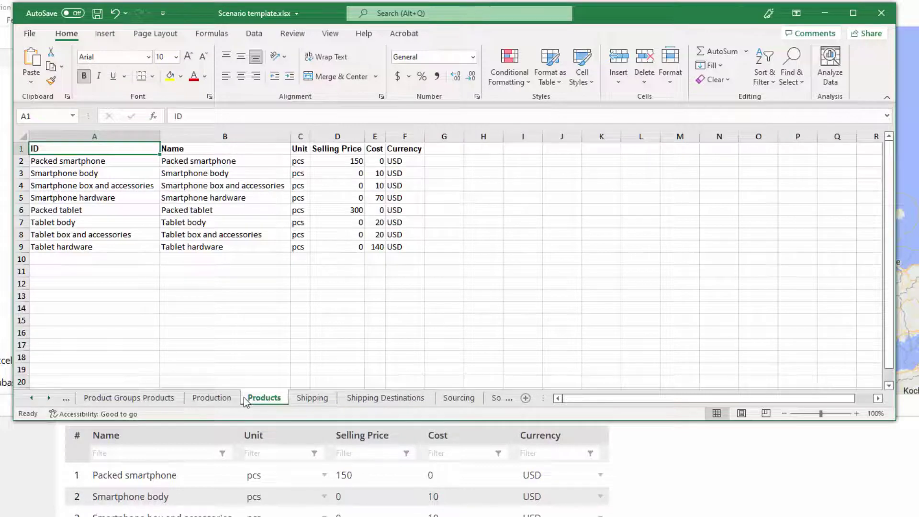
double_click(484, 197)
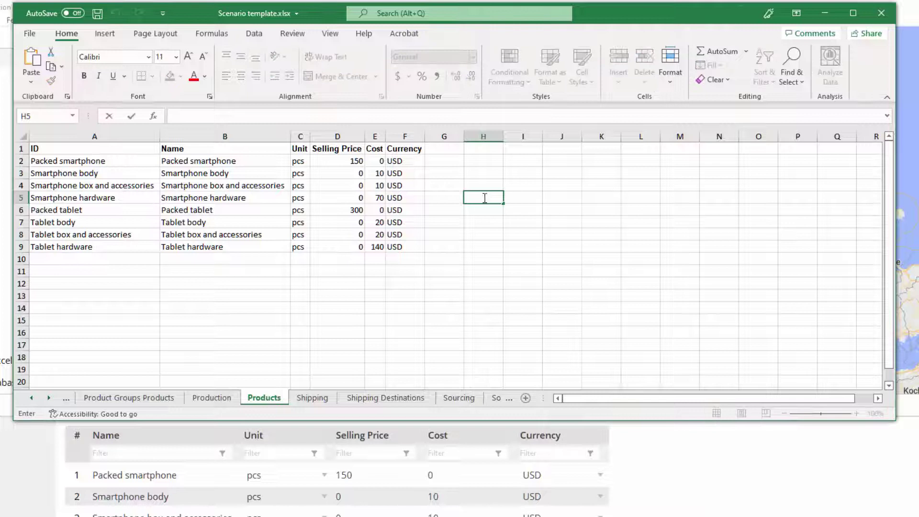
text(Update figures)
key(Return)
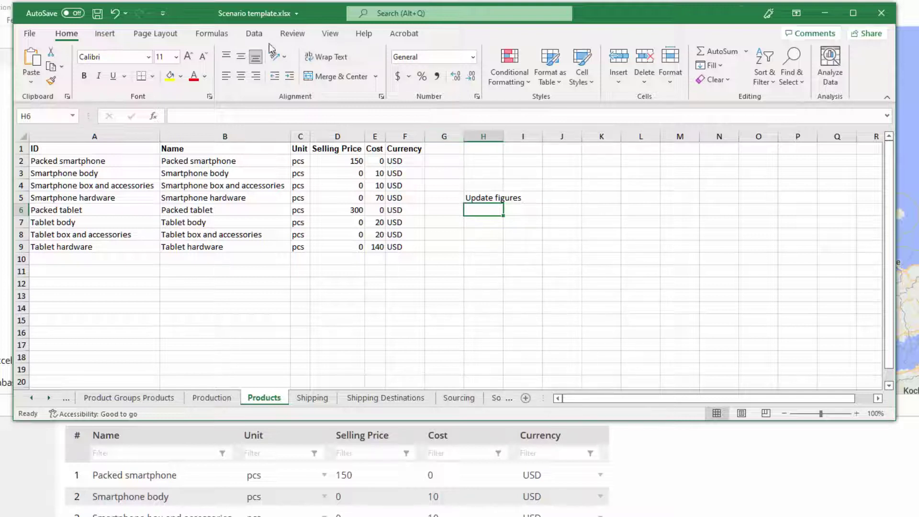
- Show Excel's Formulas ribbon above the Products sheet
click(213, 34)
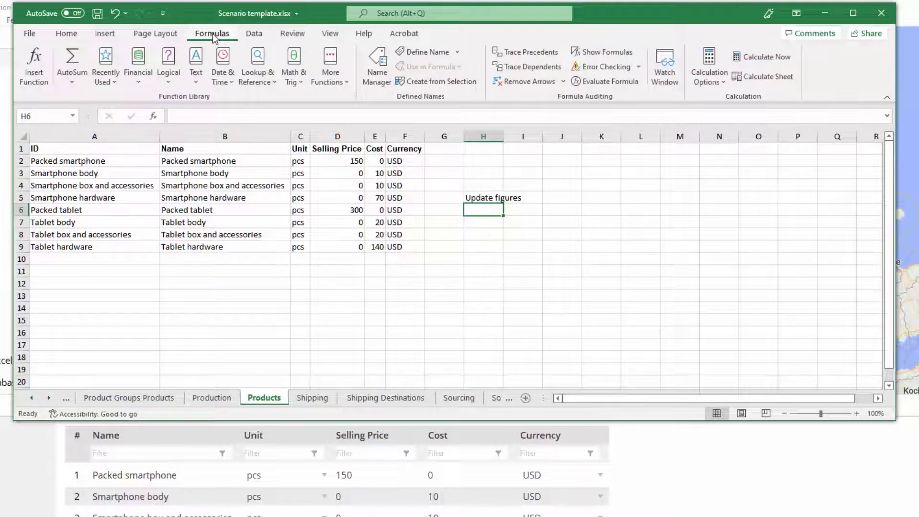